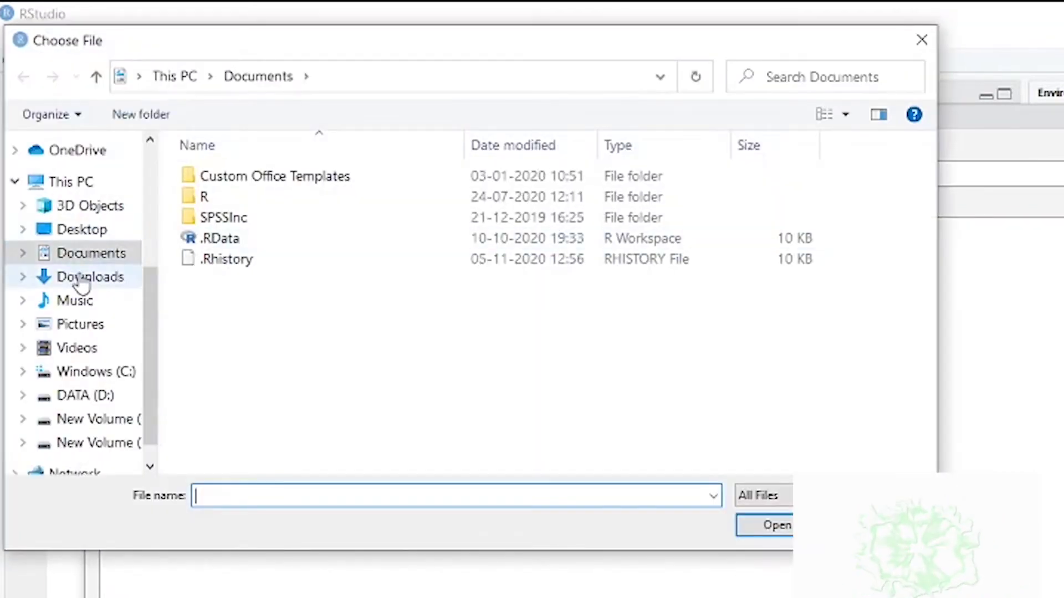
# Import the clust workbook from Downloads as a data table with columns kn1–kn6
pyautogui.click(78, 278)
pyautogui.click(228, 210)
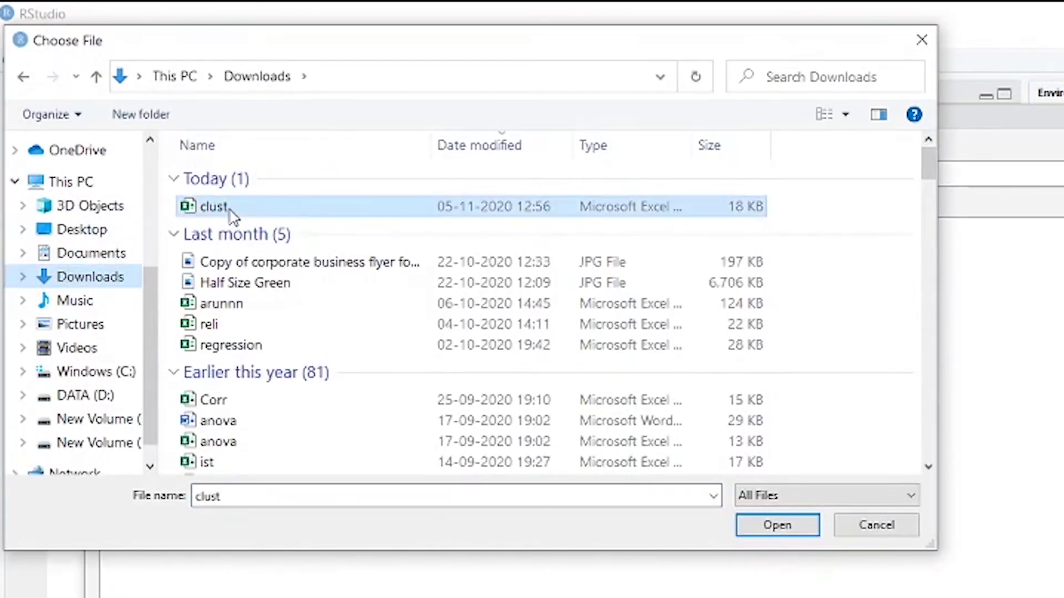
pyautogui.click(805, 529)
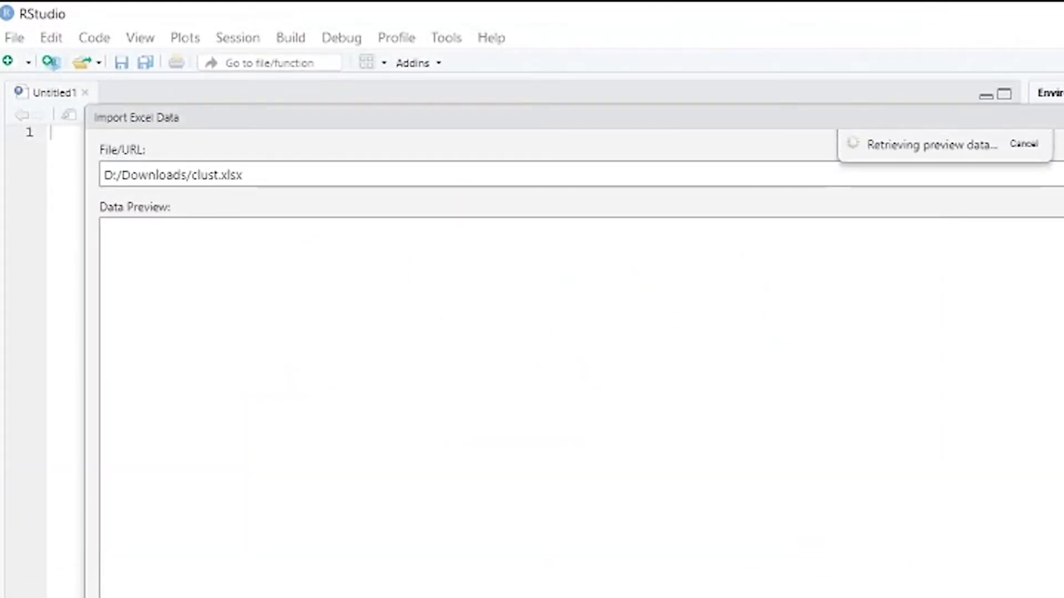
pyautogui.press('Return')
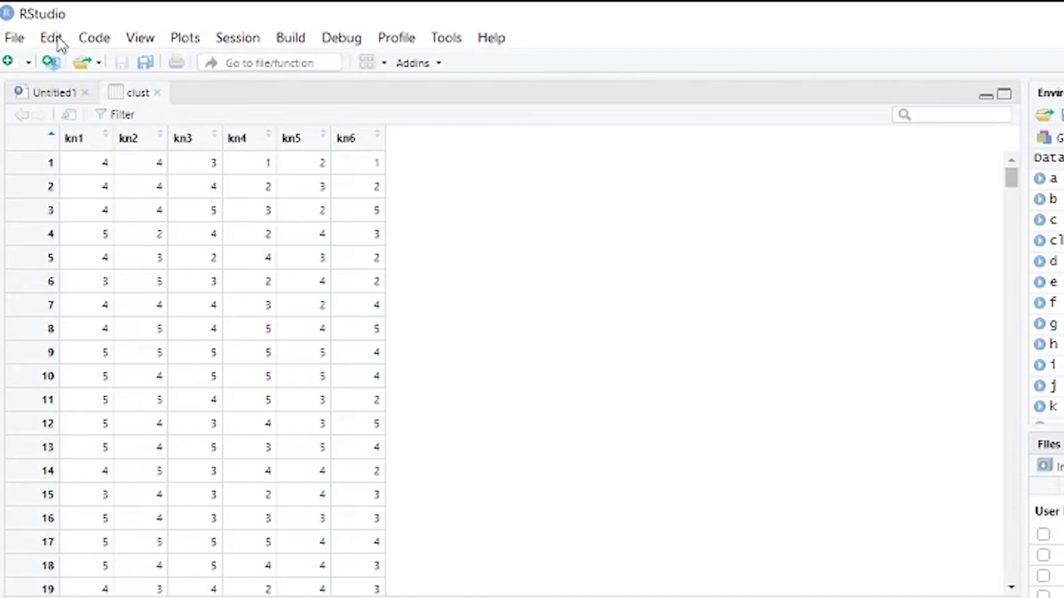
# In the Untitled1 script, write c<-data.frame(clust$kn1, …, clust$kn6), autocompleting each column
pyautogui.click(66, 102)
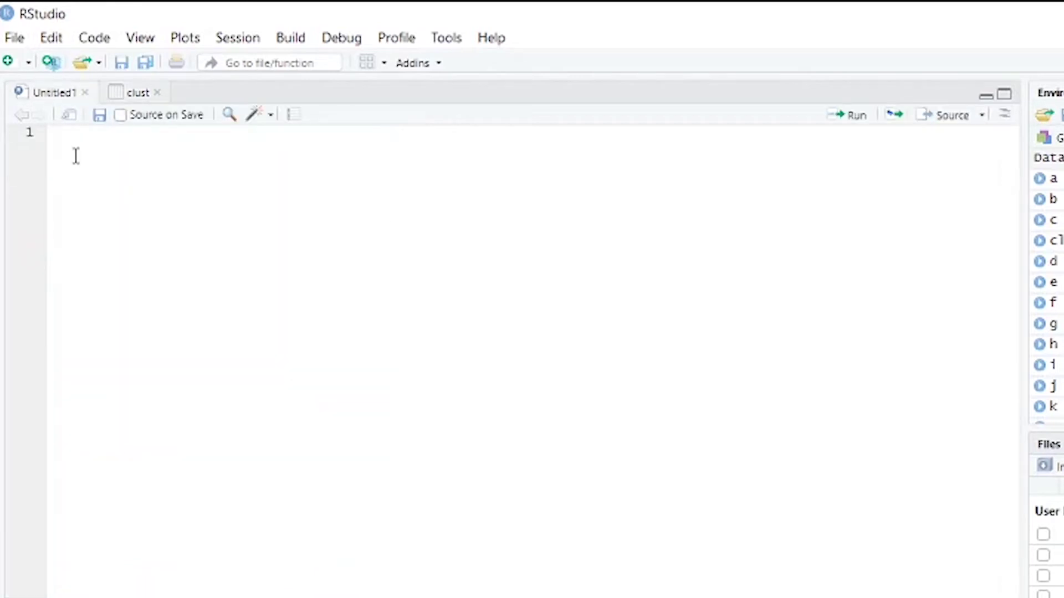
pyautogui.write('c')
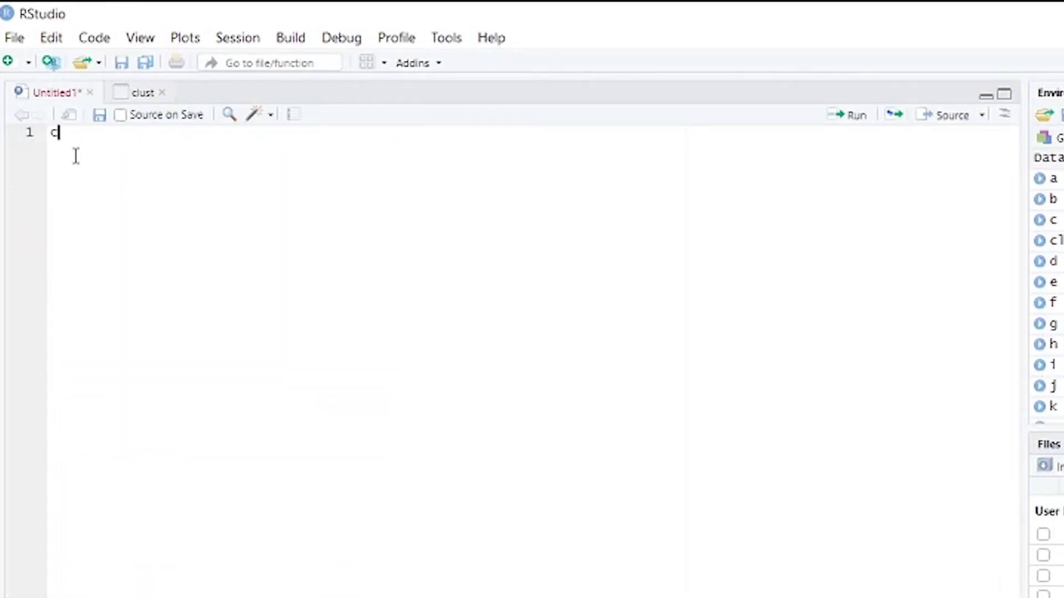
pyautogui.write('<-')
pyautogui.write('dta')
pyautogui.press('BackSpace')
pyautogui.press('BackSpace')
pyautogui.write('ata')
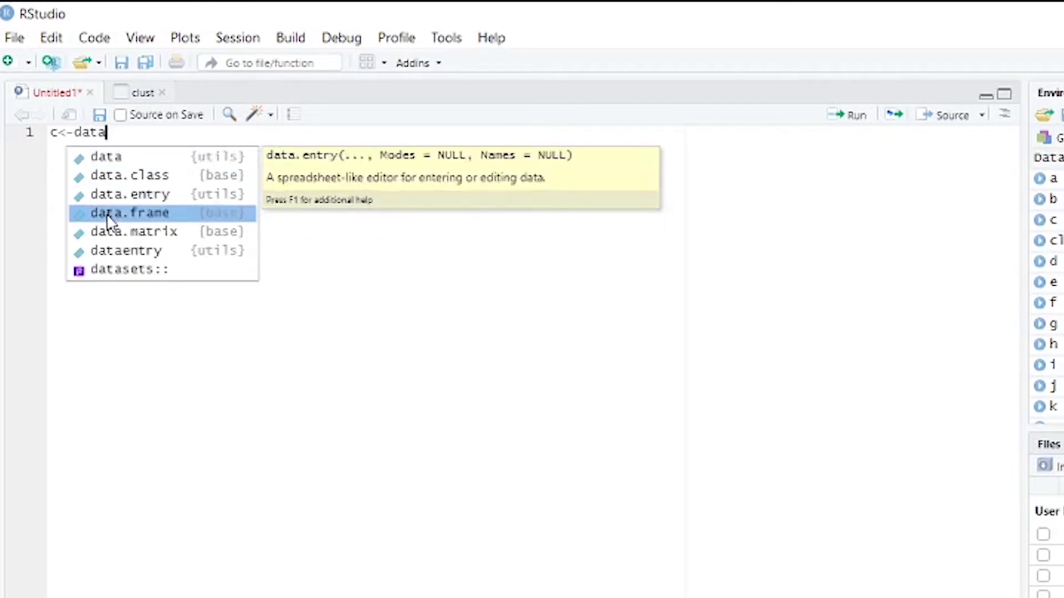
pyautogui.click(108, 214)
pyautogui.write('clu')
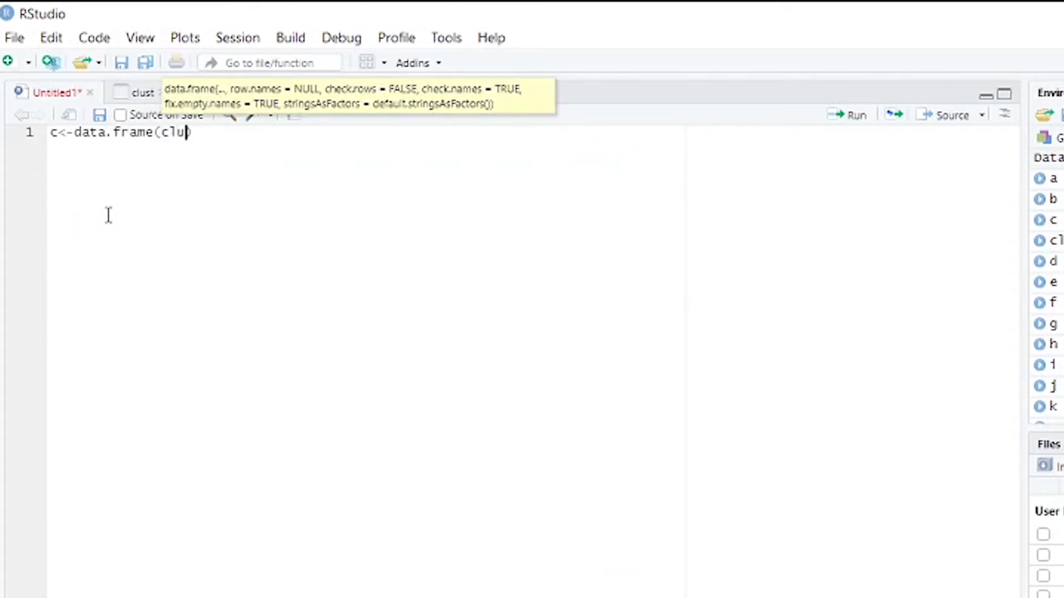
pyautogui.write('st$')
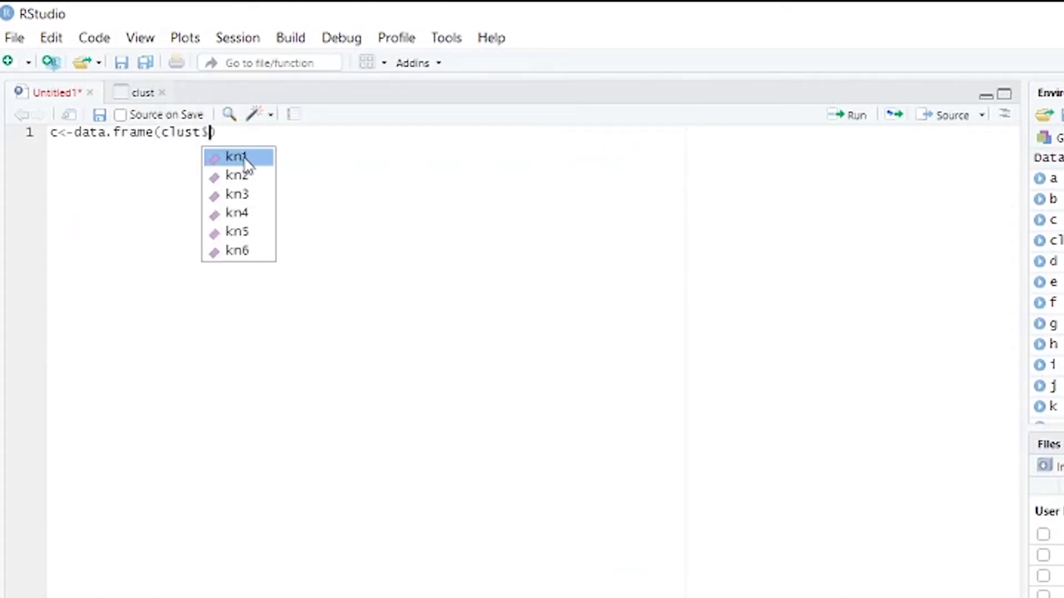
pyautogui.click(247, 158)
pyautogui.write(',clu')
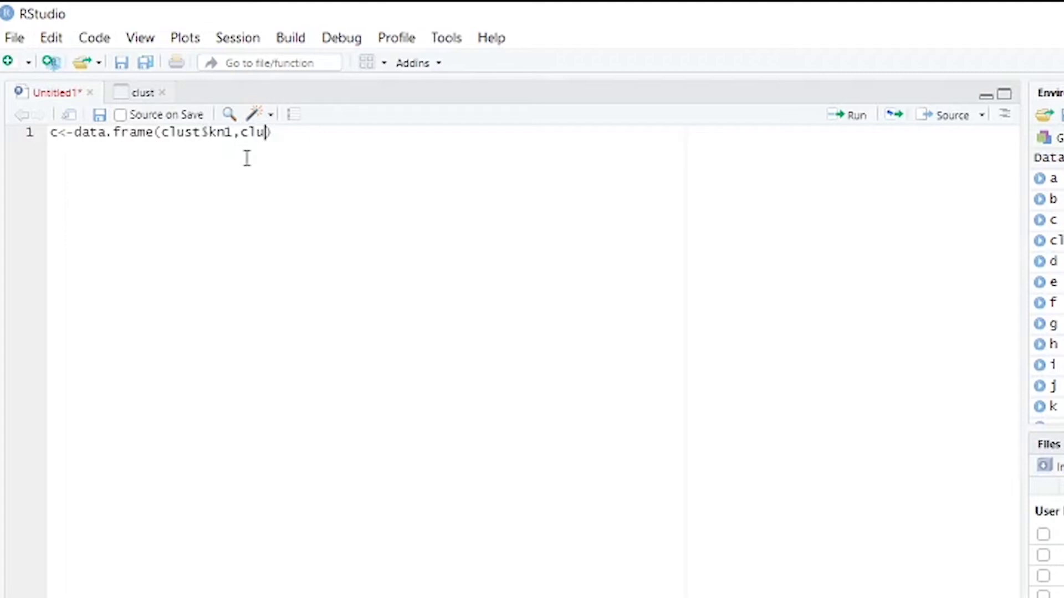
pyautogui.write('st$')
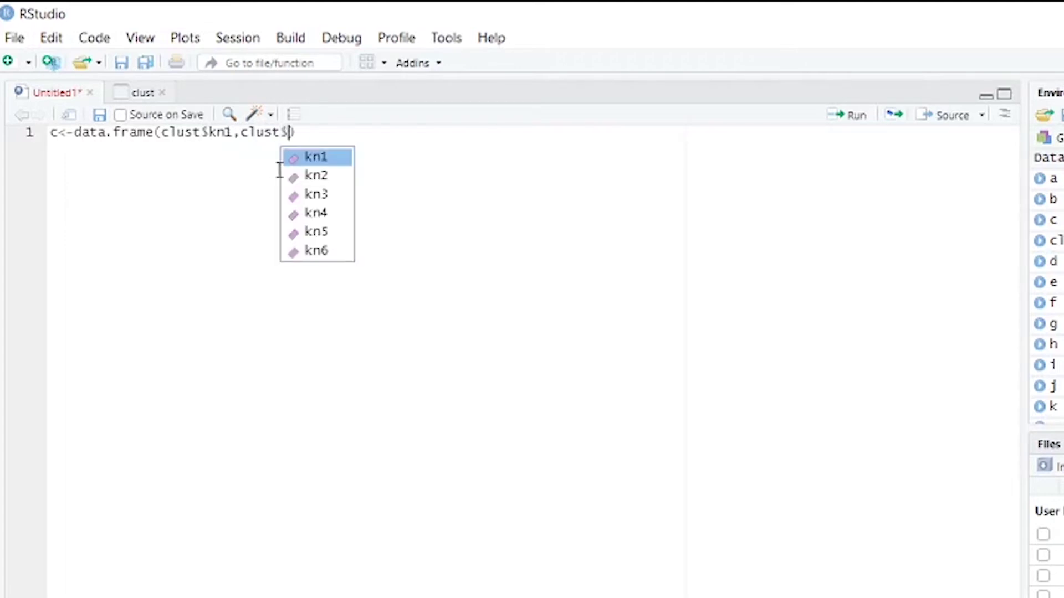
pyautogui.click(294, 176)
pyautogui.write(',cl')
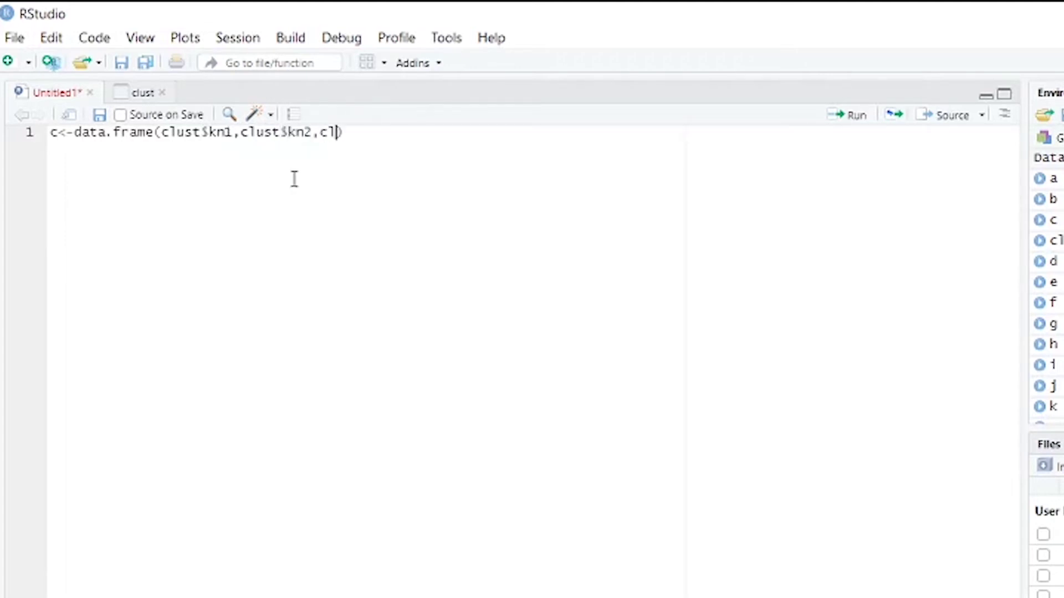
pyautogui.write('ust$')
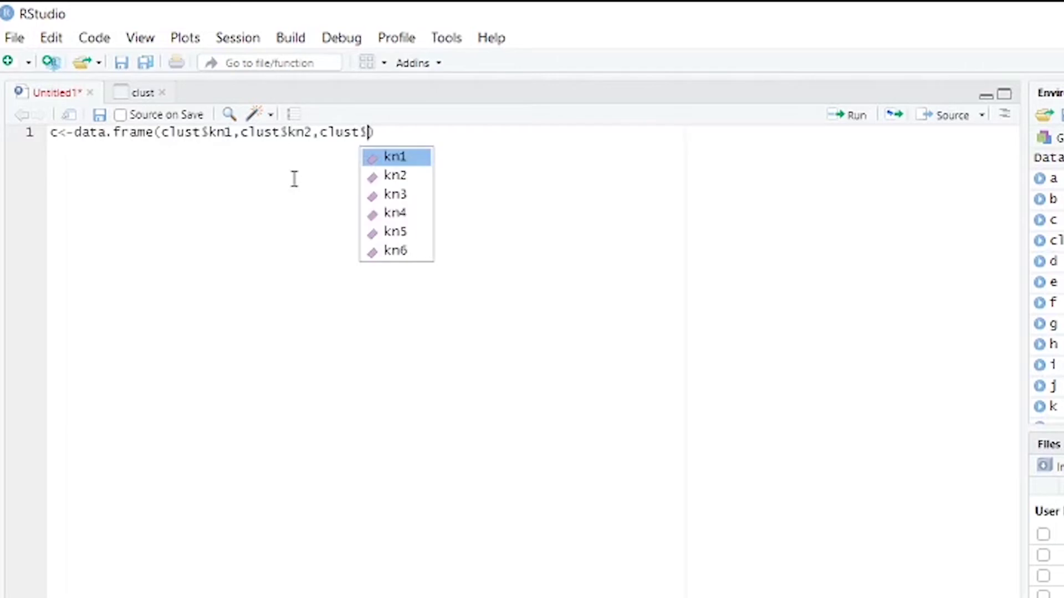
pyautogui.click(386, 193)
pyautogui.write(',c')
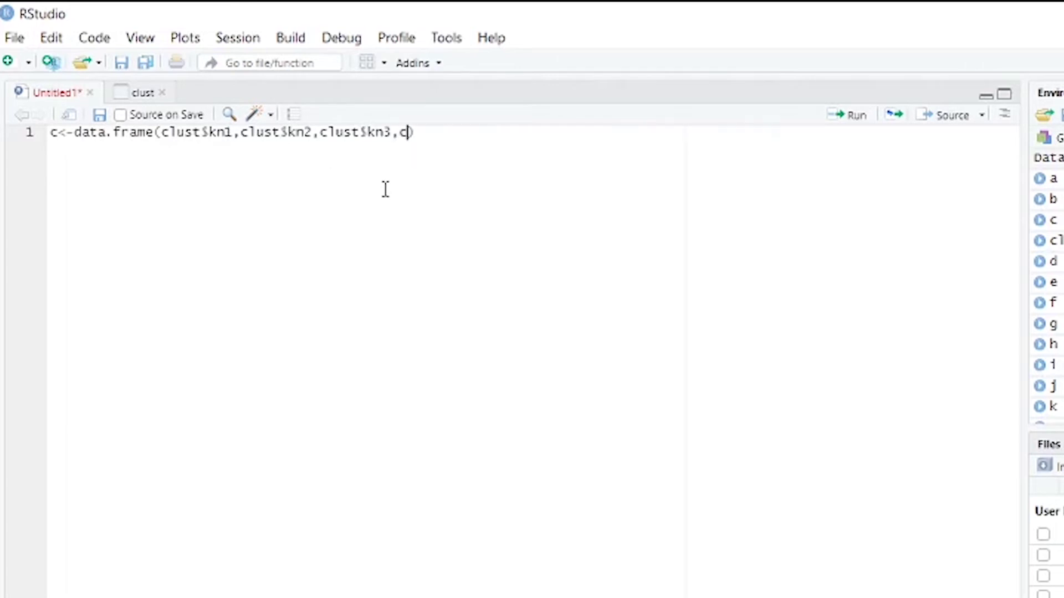
pyautogui.write('lust$')
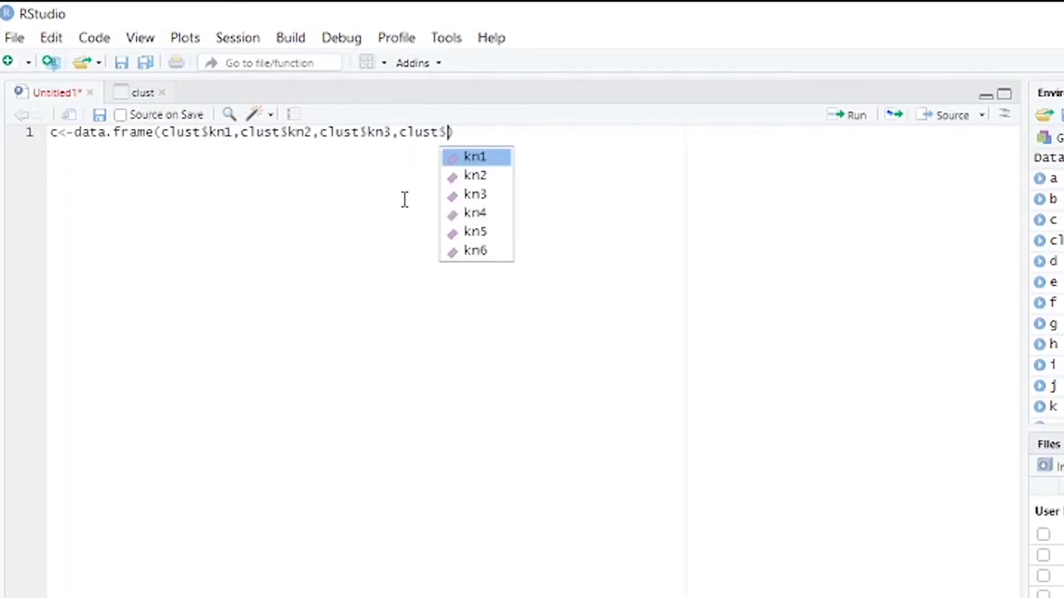
pyautogui.click(456, 216)
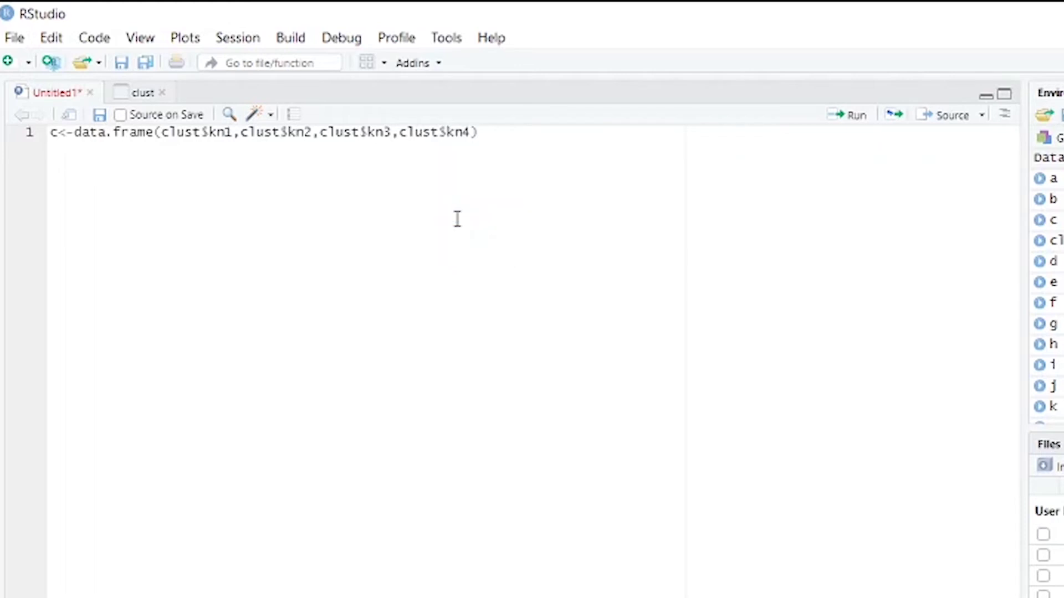
pyautogui.write(',clust')
pyautogui.write('$')
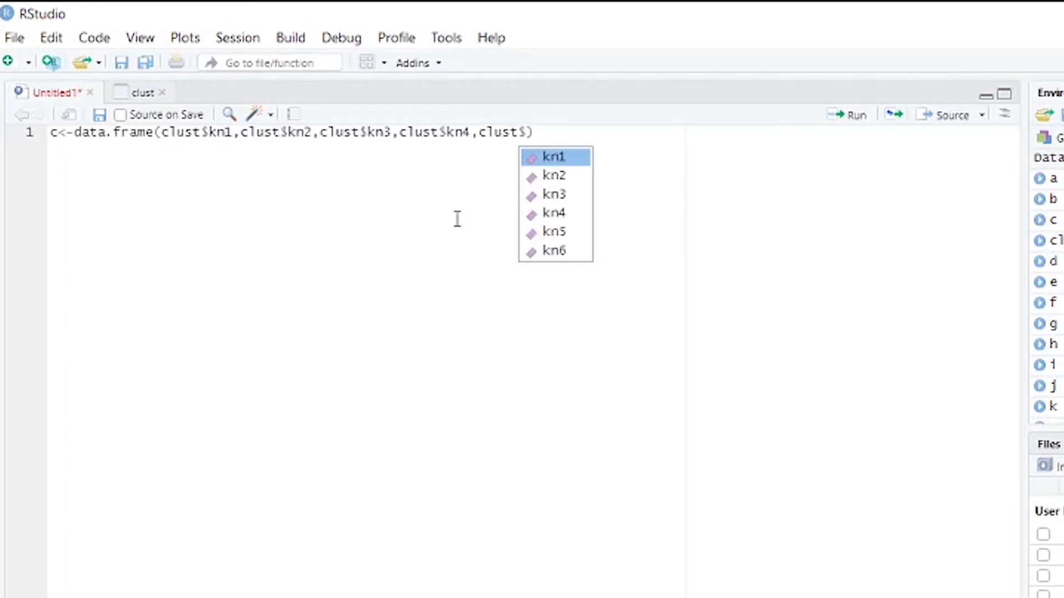
pyautogui.click(544, 231)
pyautogui.write(',cl')
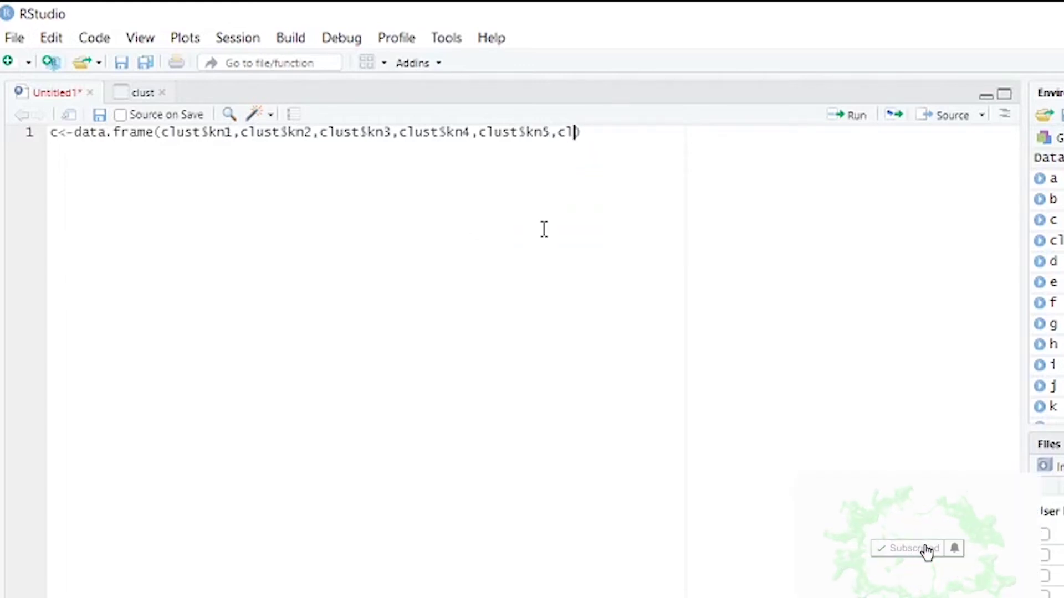
pyautogui.write('ust$')
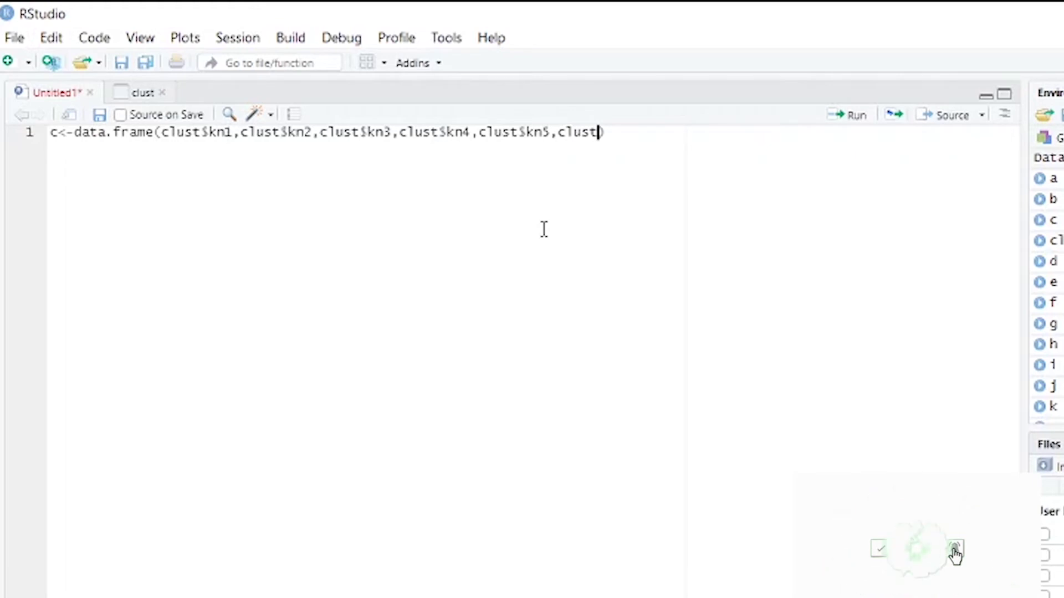
pyautogui.click(627, 254)
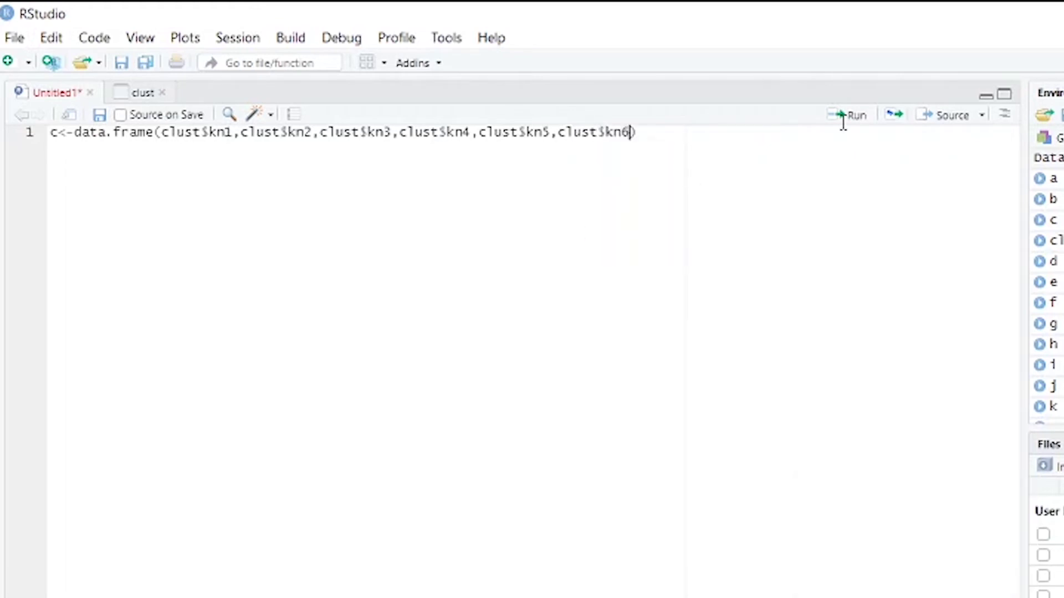
# Run the data frame line, then add and run e<-kmeans(c, centers = 3)
pyautogui.click(854, 123)
pyautogui.write('e')
pyautogui.write('<')
pyautogui.write('-km')
pyautogui.write('e')
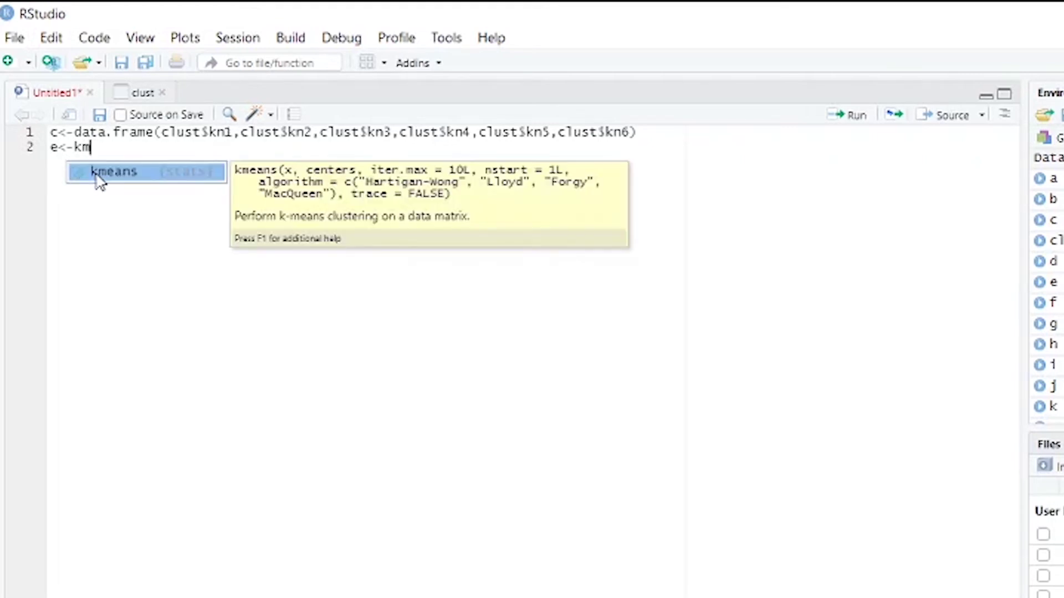
pyautogui.click(97, 174)
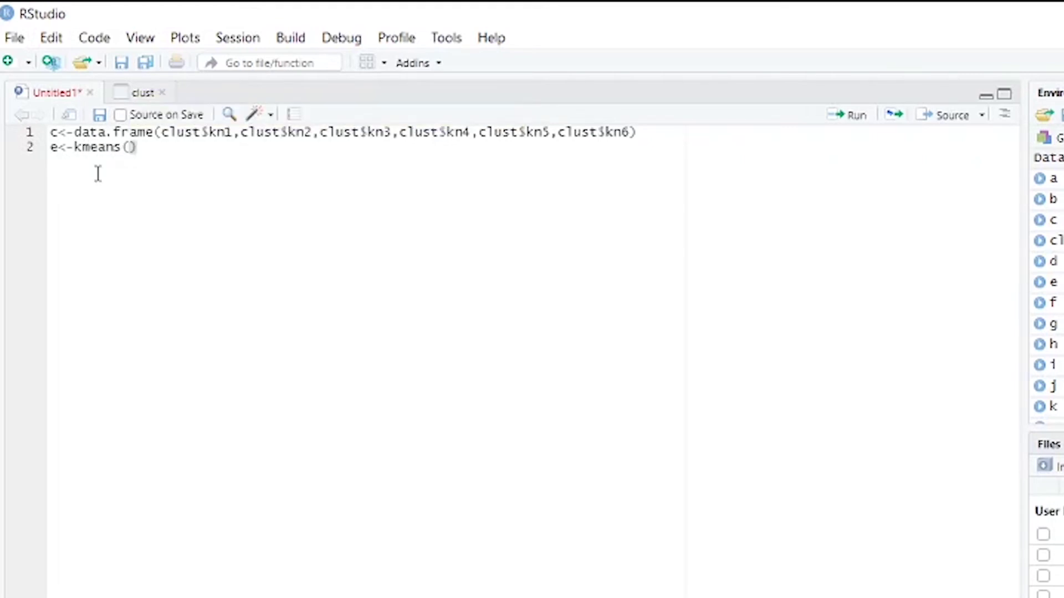
pyautogui.write('c')
pyautogui.write(',center')
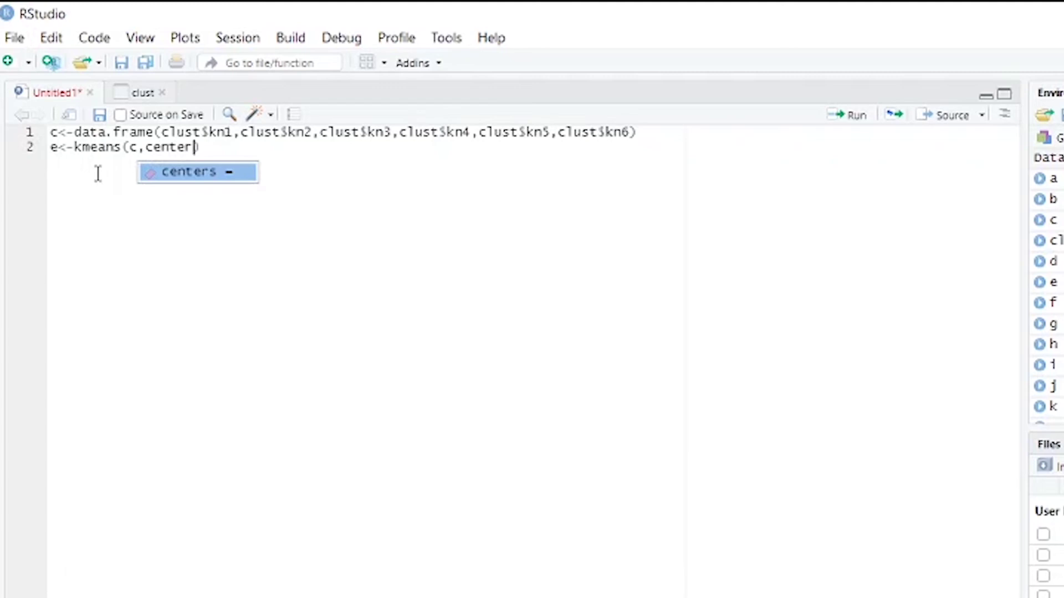
pyautogui.click(164, 176)
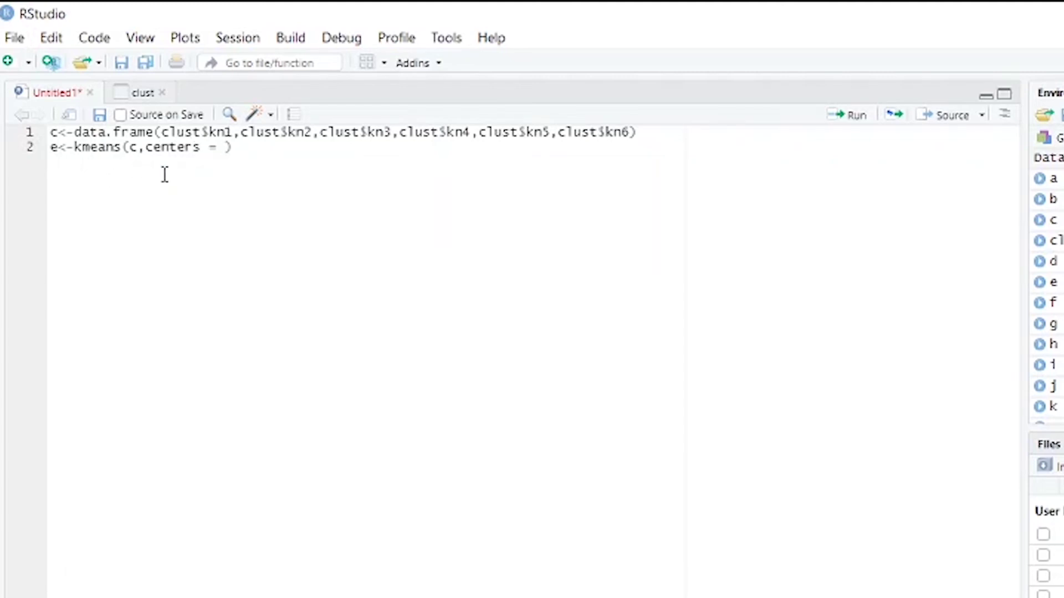
pyautogui.write('3')
pyautogui.click(865, 117)
pyautogui.write('e')
# Print e and inspect the cluster sizes line (134, 188, 80) in the Console
pyautogui.click(849, 120)
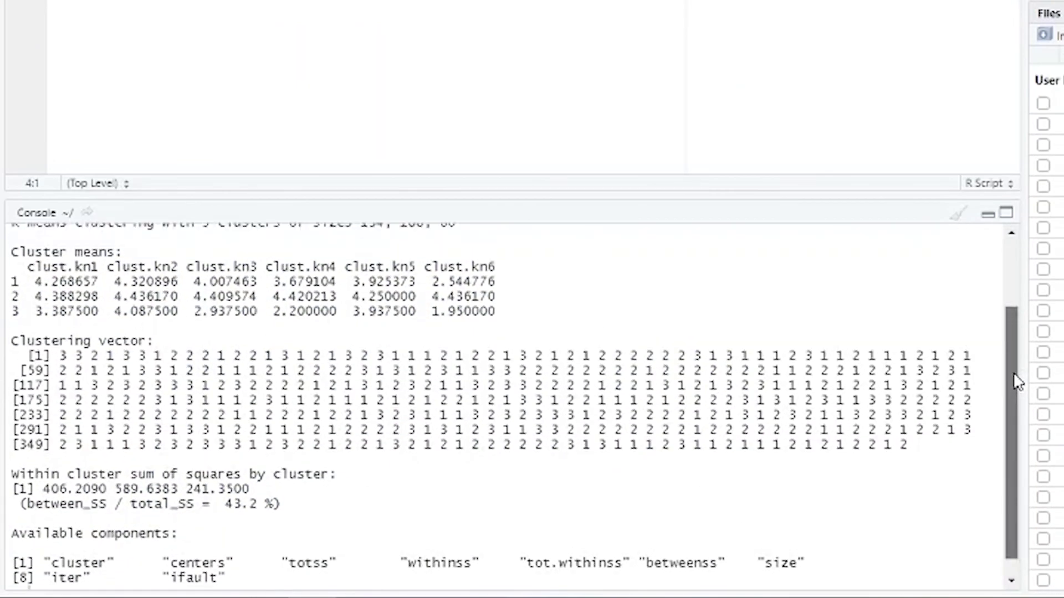
pyautogui.scroll(2, 1019, 354)
pyautogui.scroll(1, 1021, 354)
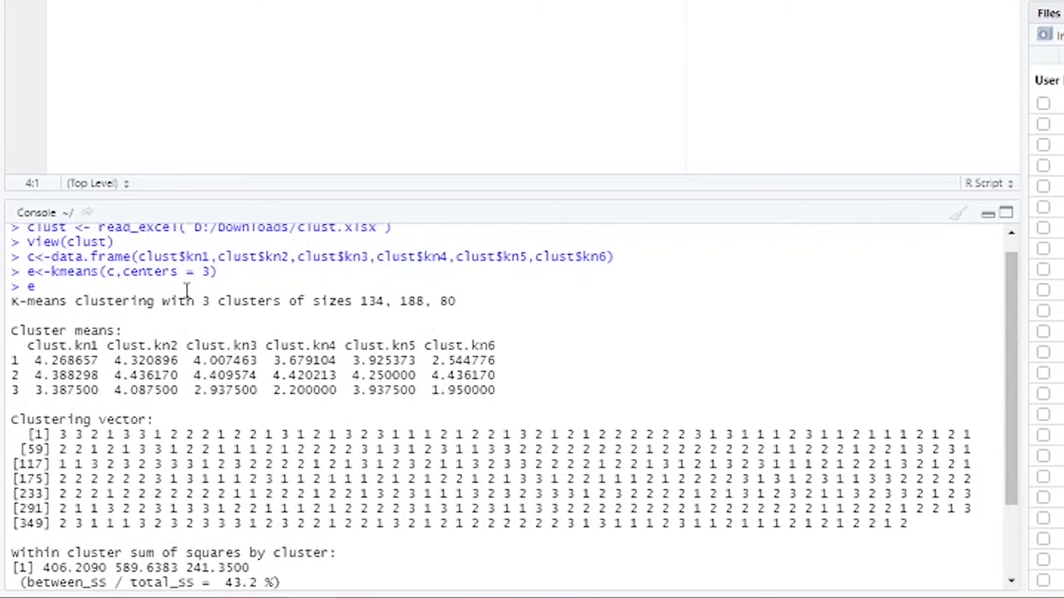
pyautogui.moveTo(27, 301); pyautogui.dragTo(457, 302)
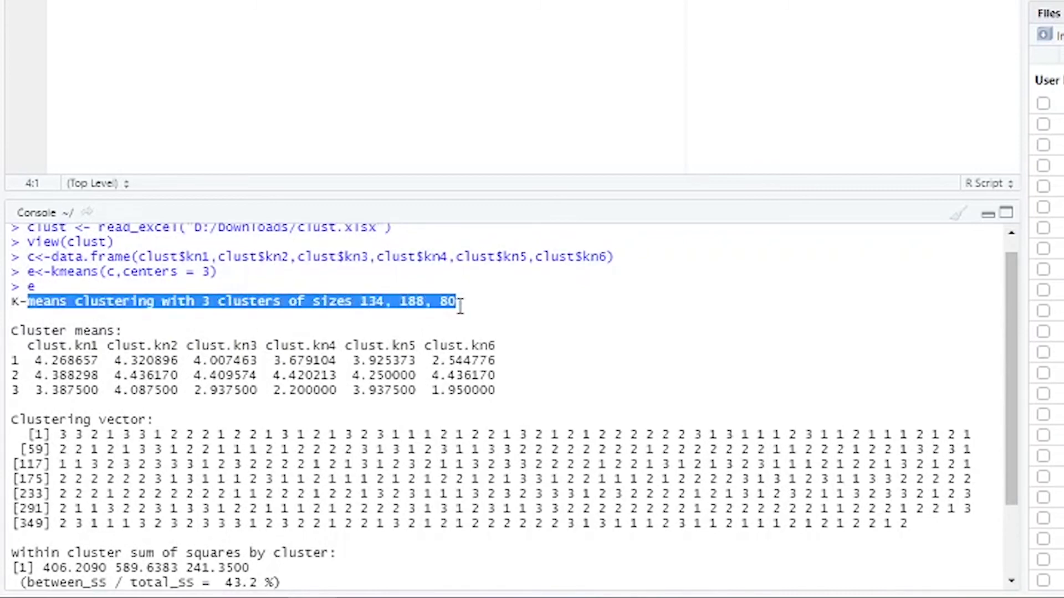
pyautogui.click(363, 306)
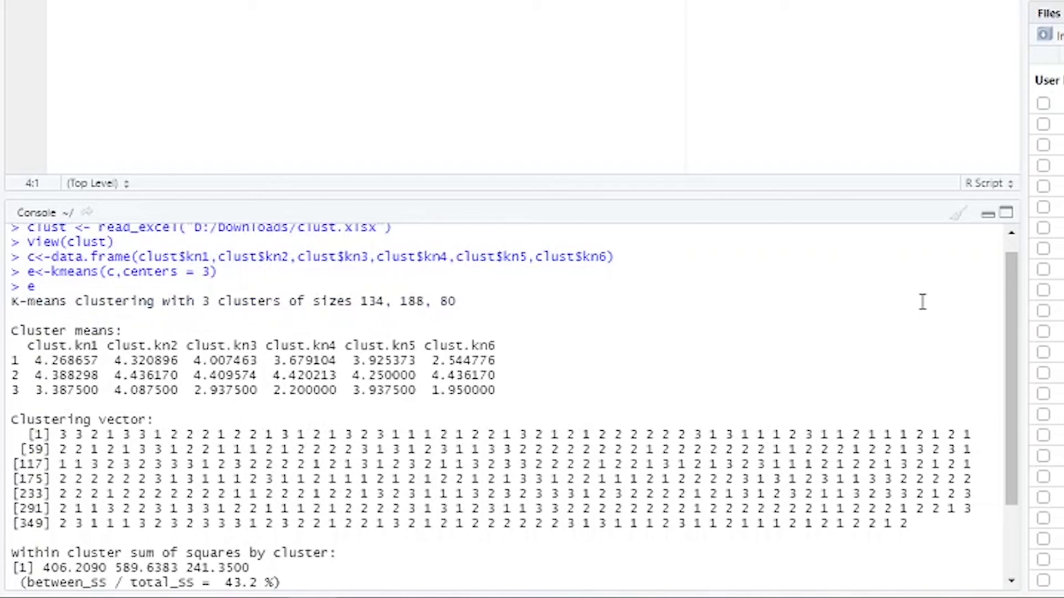
pyautogui.moveTo(1009, 300); pyautogui.dragTo(1009, 313)
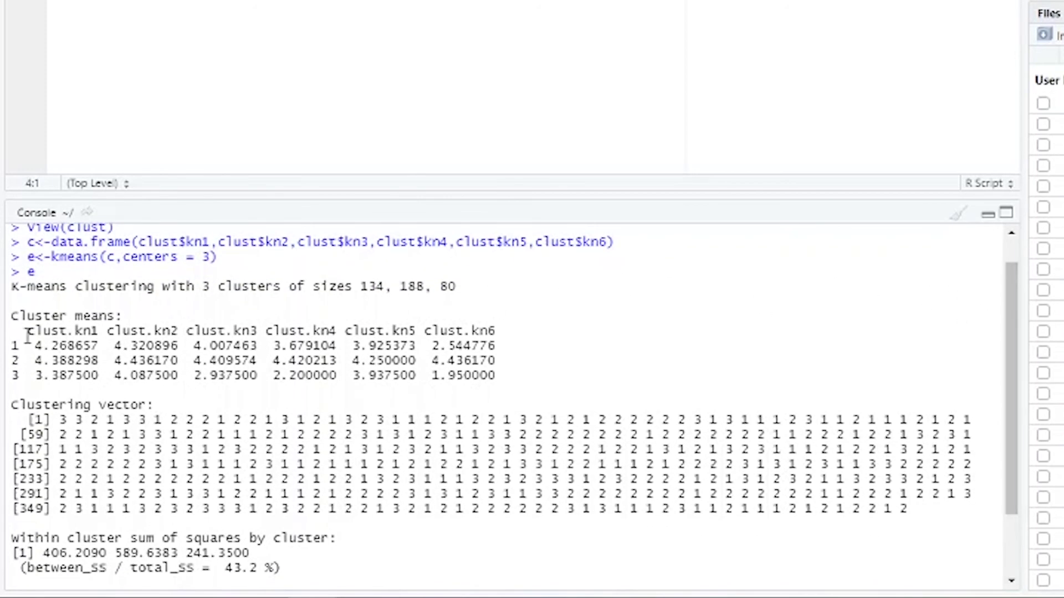
pyautogui.moveTo(23, 330); pyautogui.dragTo(507, 375)
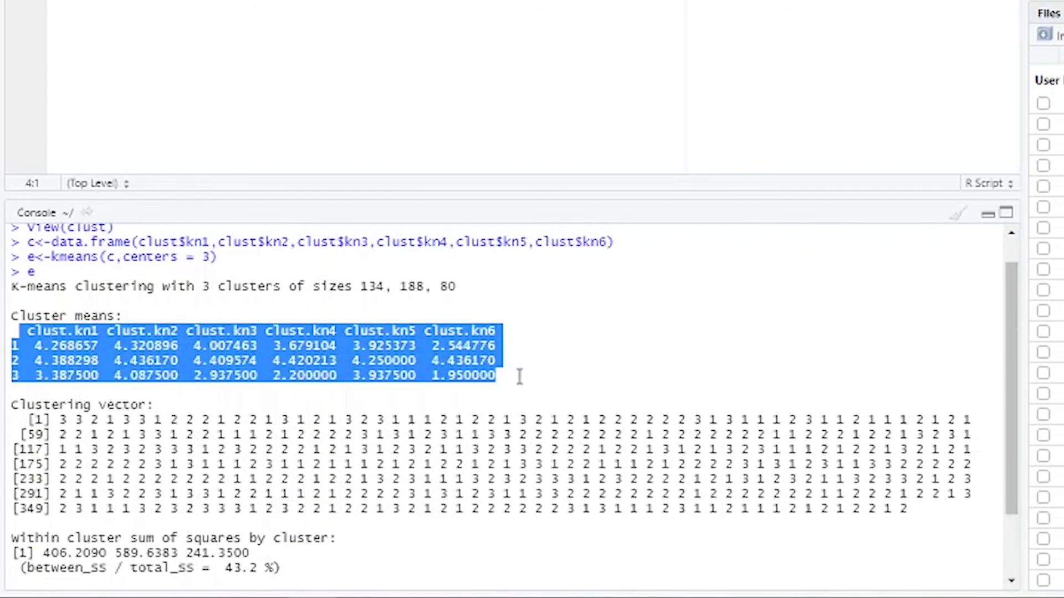
pyautogui.scroll(-1, 1020, 357)
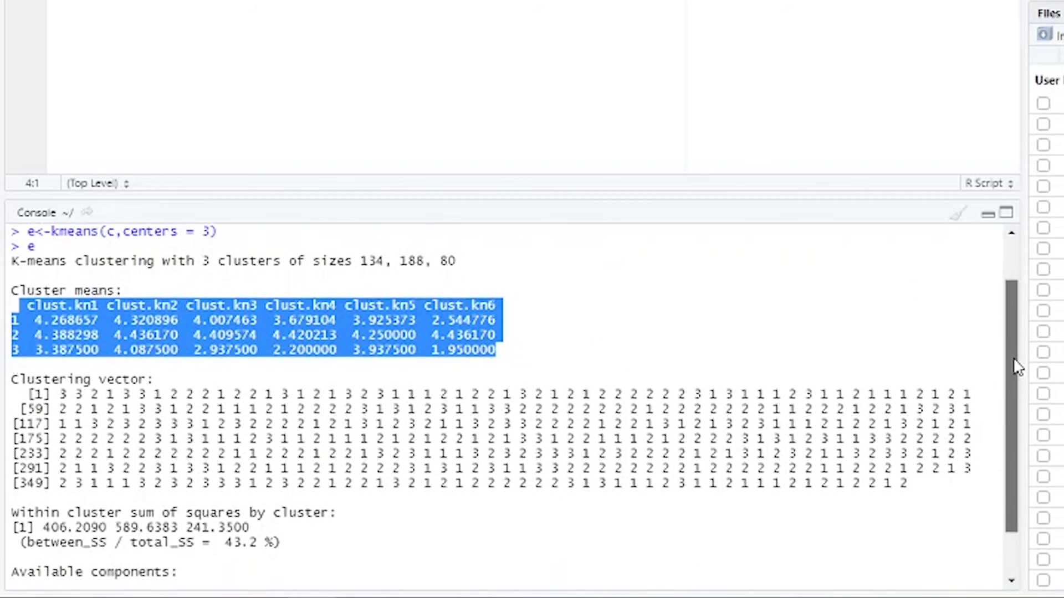
pyautogui.click(82, 353)
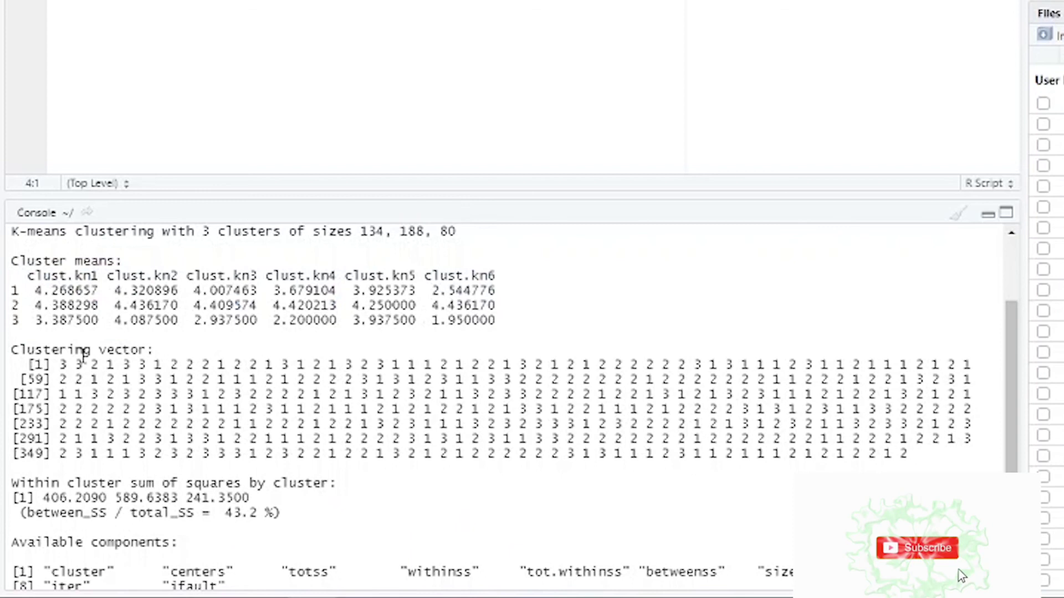
pyautogui.moveTo(22, 349)
pyautogui.mouseDown()
pyautogui.moveTo(982, 442)
pyautogui.moveTo(936, 463)
pyautogui.mouseUp()
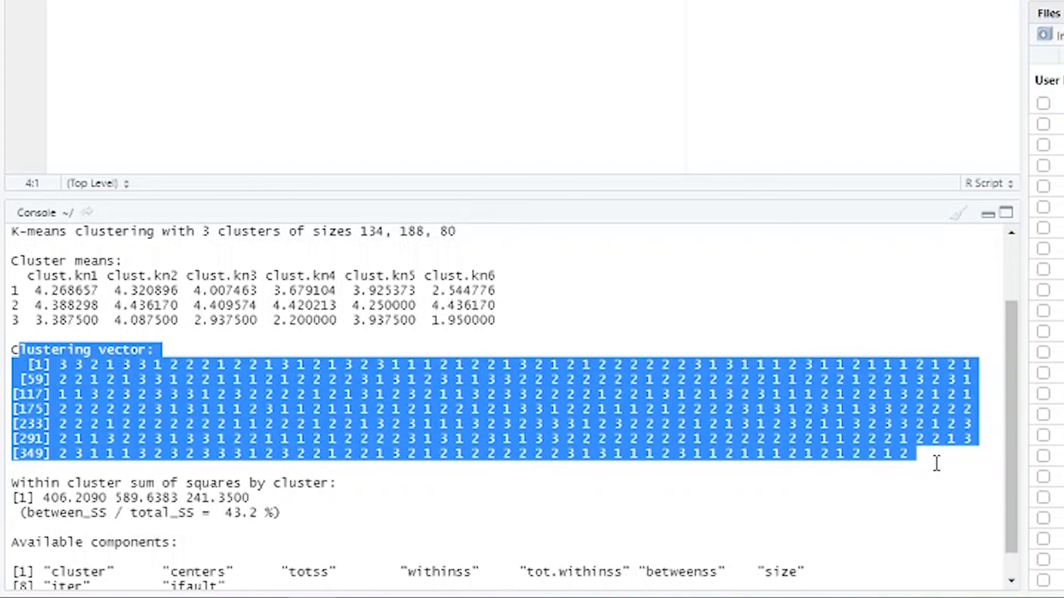
pyautogui.click(506, 367)
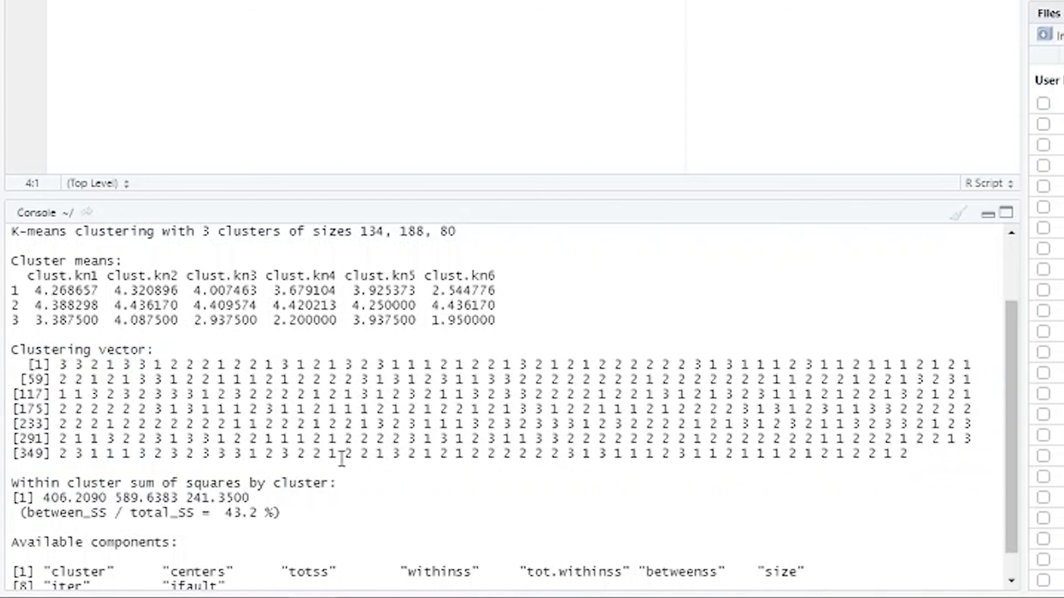